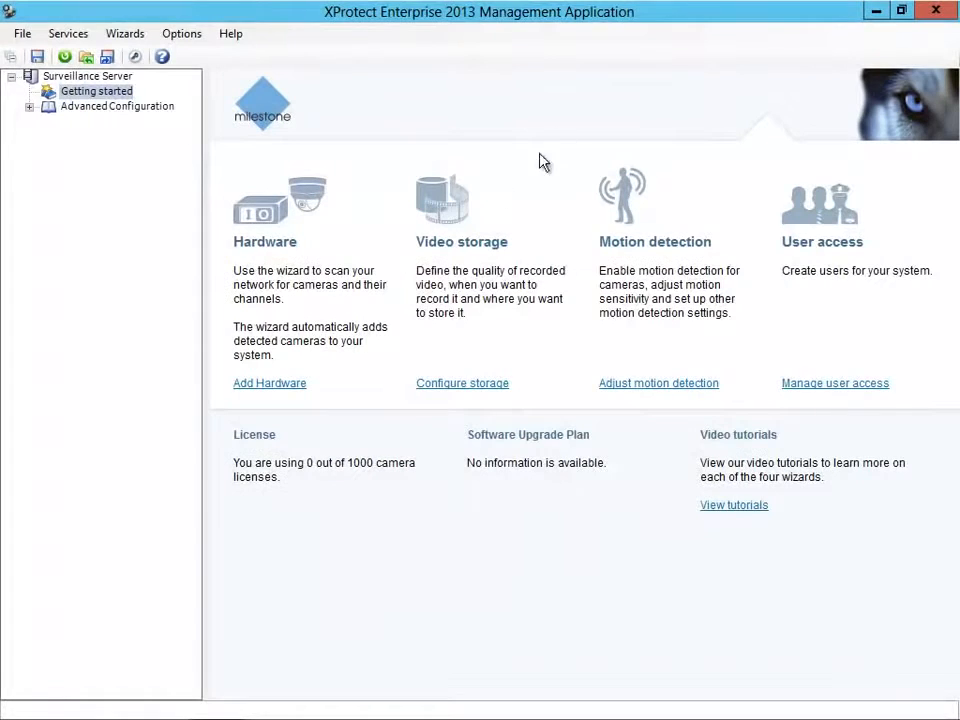
# Add hardware by scanning only the IP range 10.100.50.15–10.100.50.23, not the local network.
pyautogui.click(270, 383)
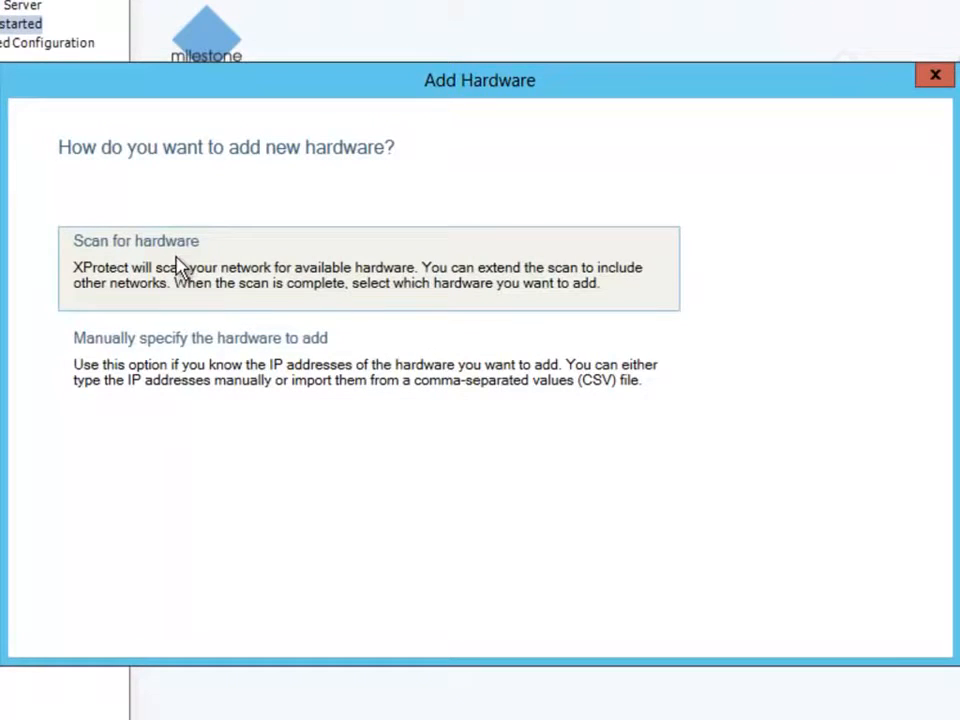
pyautogui.click(177, 265)
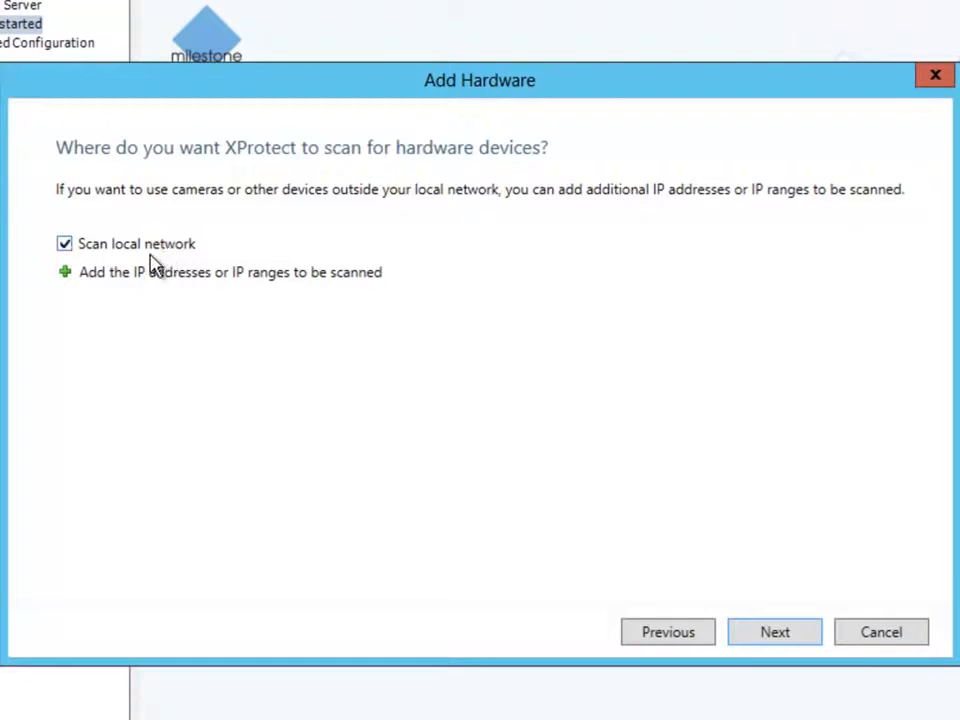
pyautogui.click(66, 273)
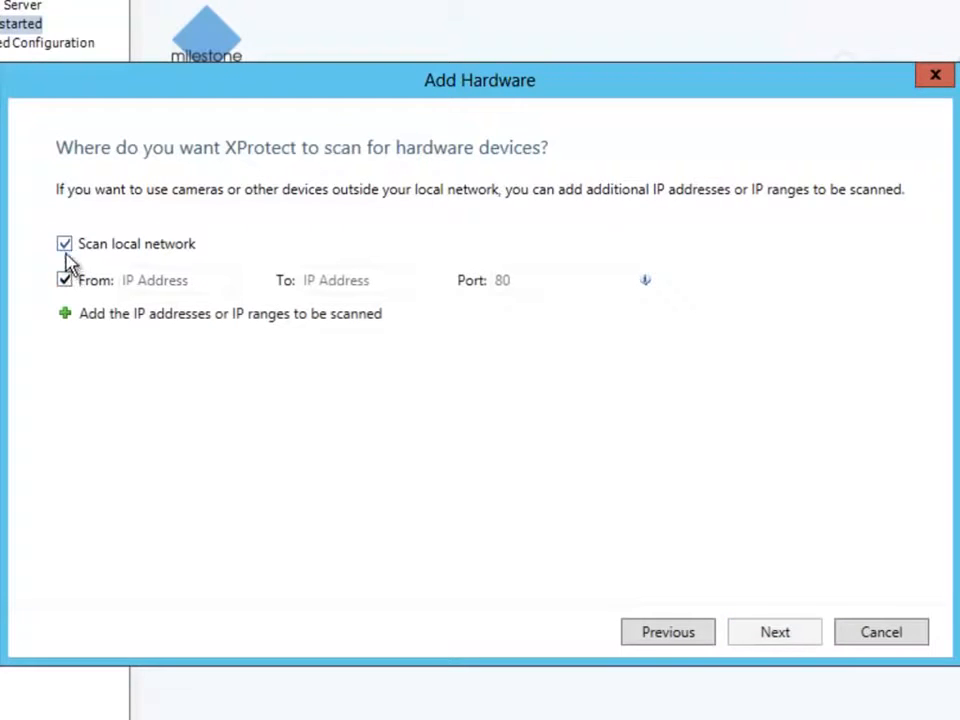
pyautogui.click(64, 244)
pyautogui.click(154, 280)
pyautogui.write('10.100.50.15')
pyautogui.click(374, 283)
pyautogui.write('10.100.50.23')
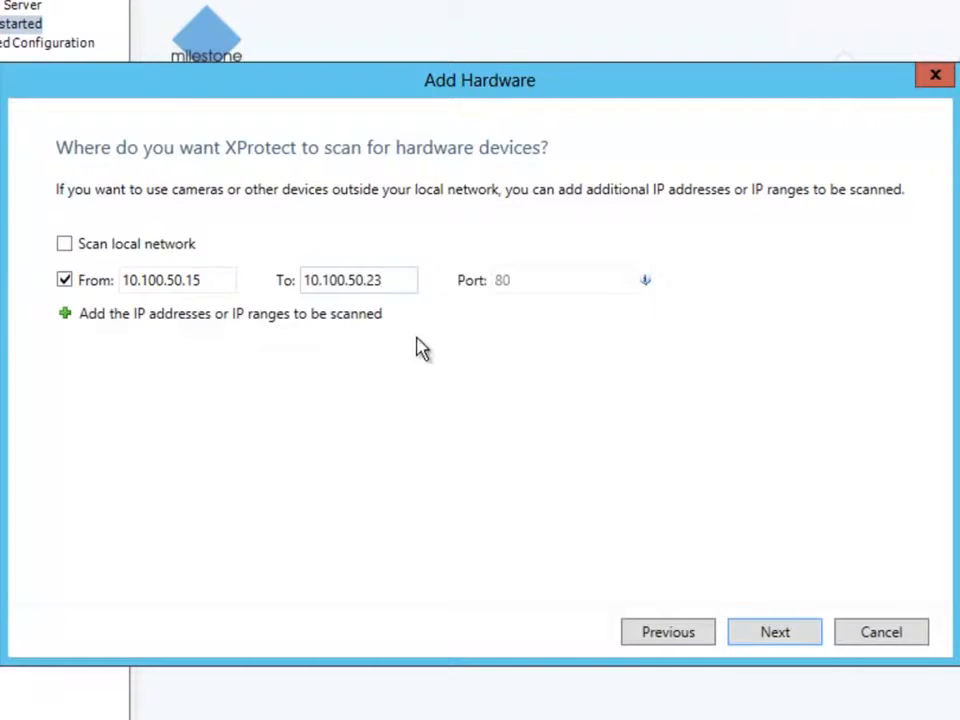
pyautogui.click(767, 637)
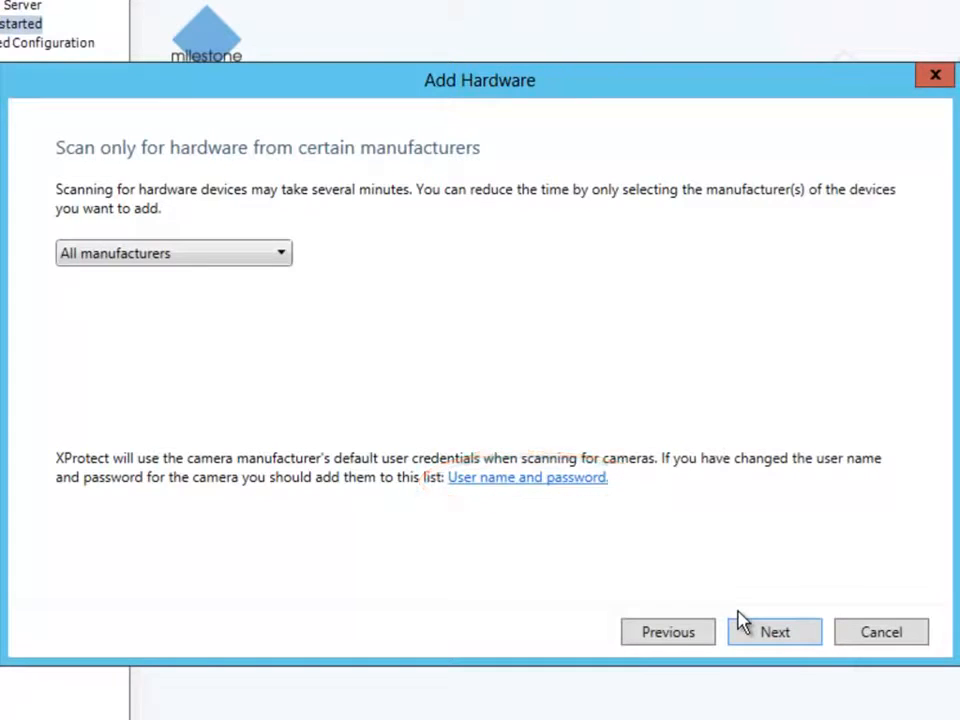
# Run the hardware scan and add the four Axis devices it finds.
pyautogui.click(801, 634)
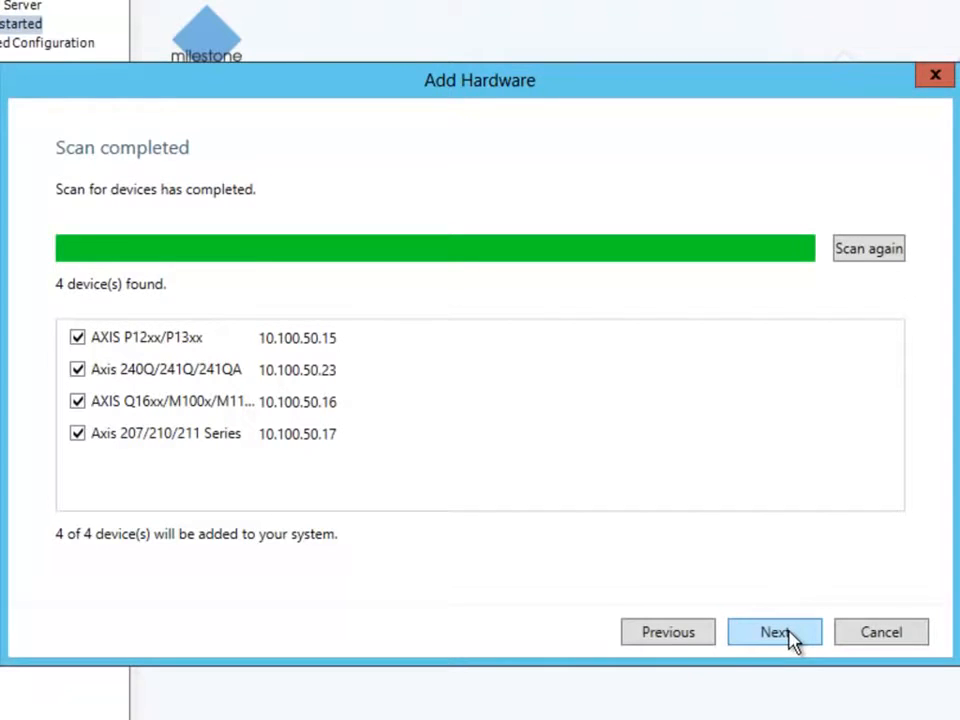
pyautogui.click(775, 633)
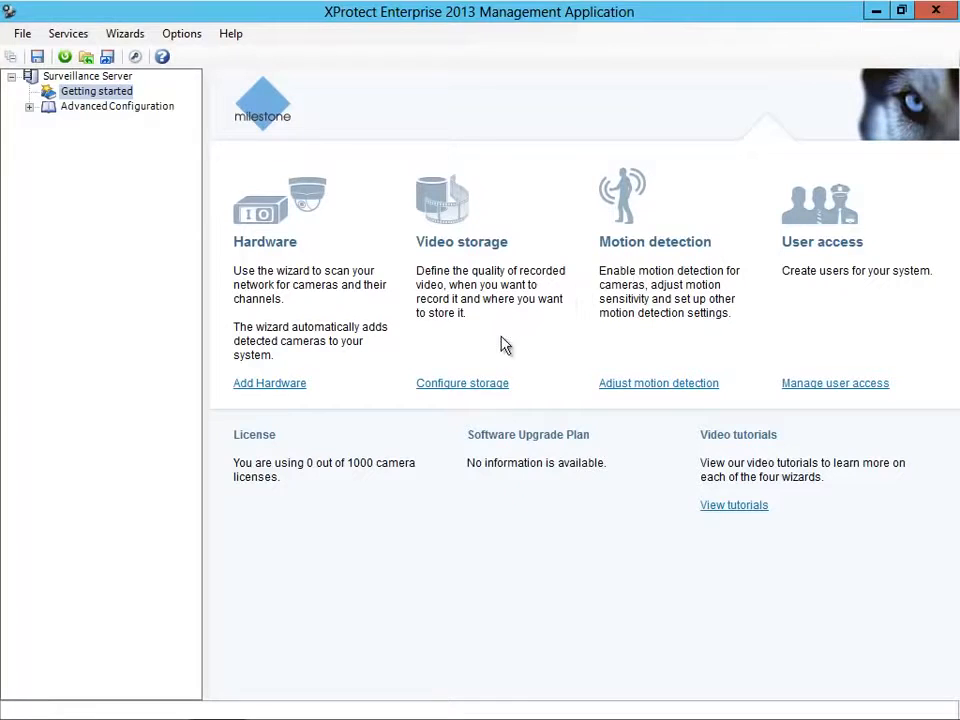
# Start the video and recording setup, preview Camera 7 under Hardware Device 4, then reach the online schedule.
pyautogui.click(478, 390)
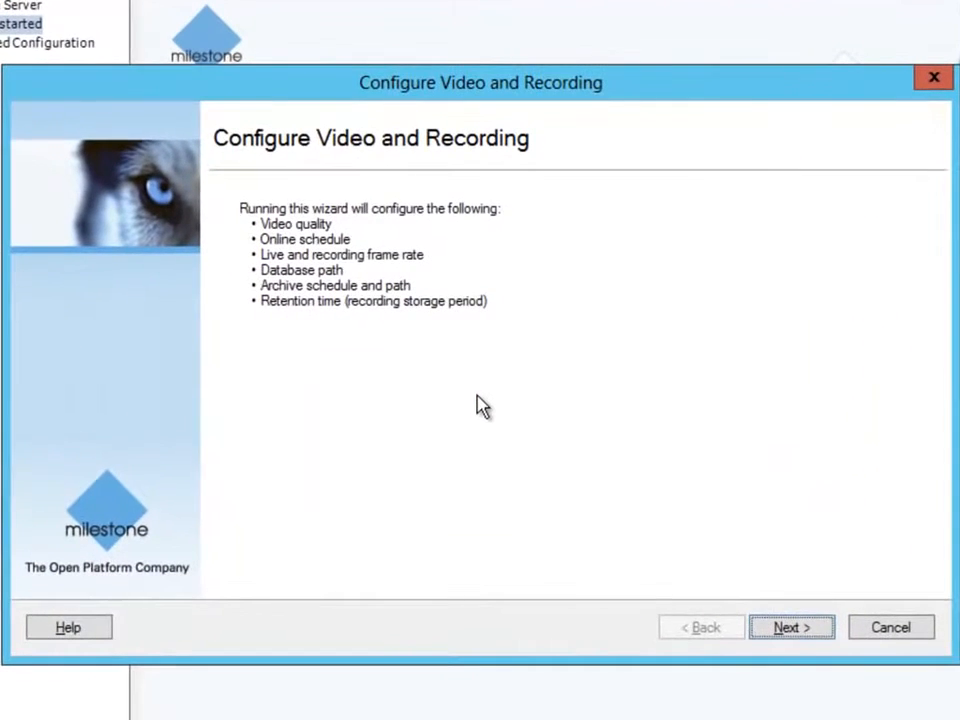
pyautogui.click(790, 630)
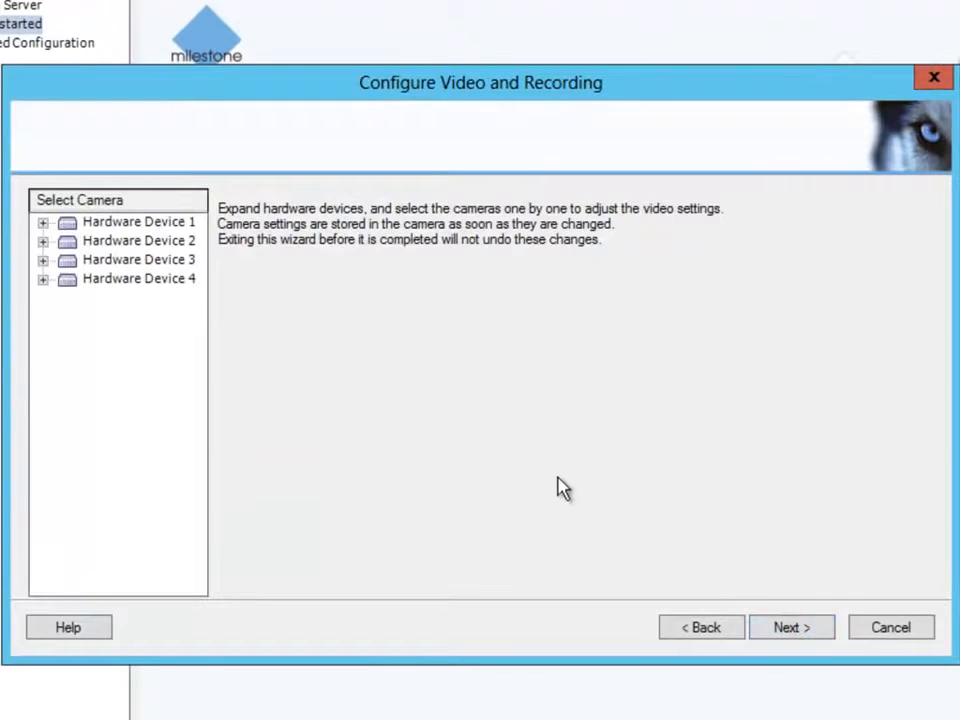
pyautogui.click(43, 280)
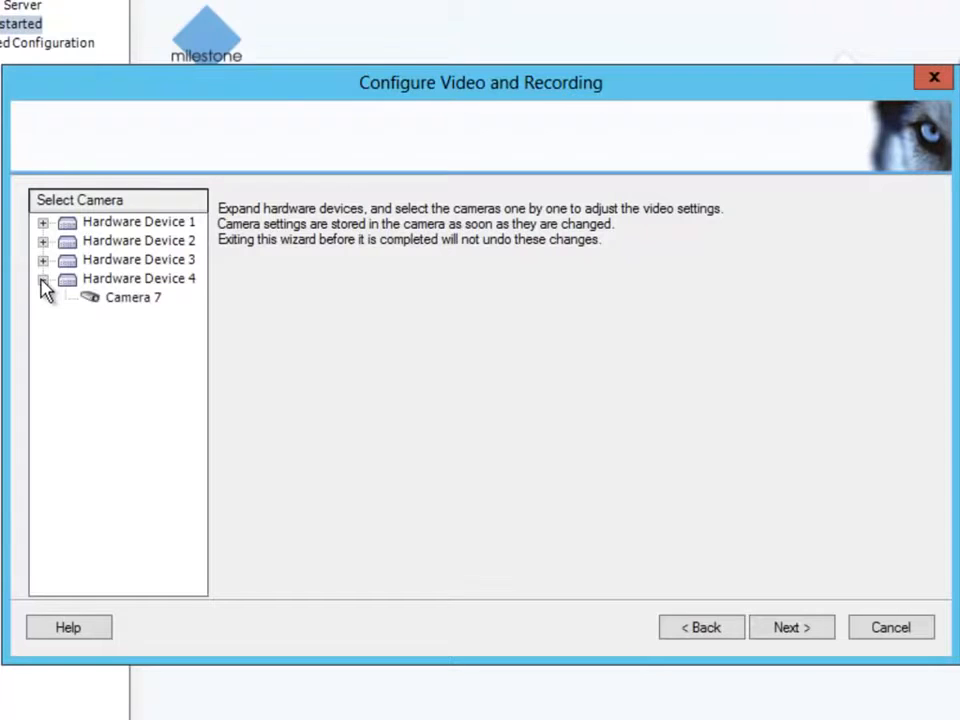
pyautogui.click(117, 305)
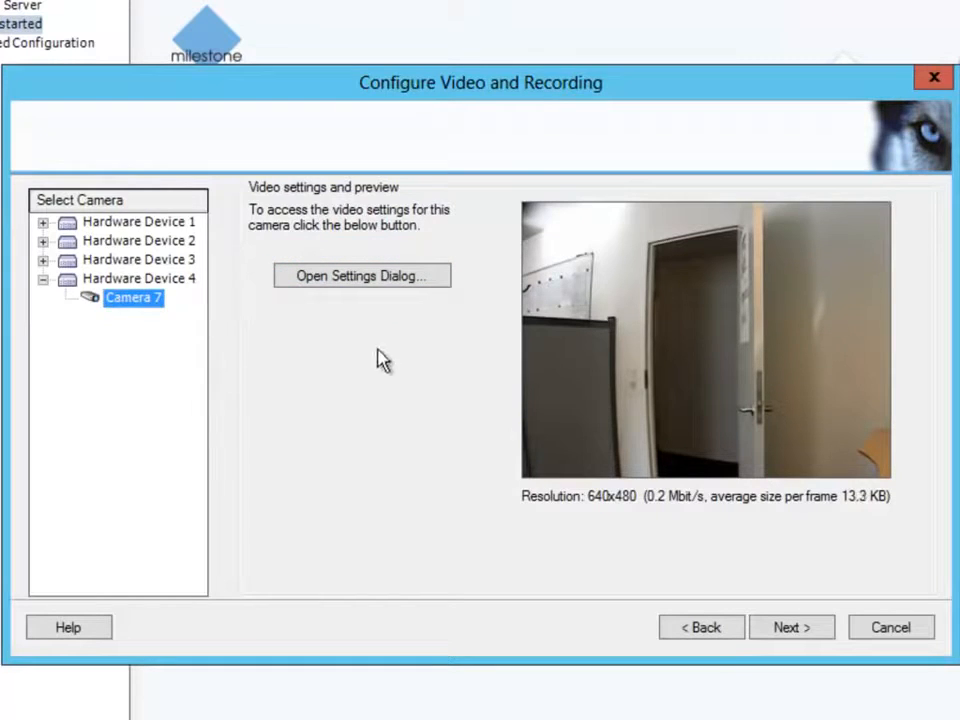
pyautogui.click(778, 628)
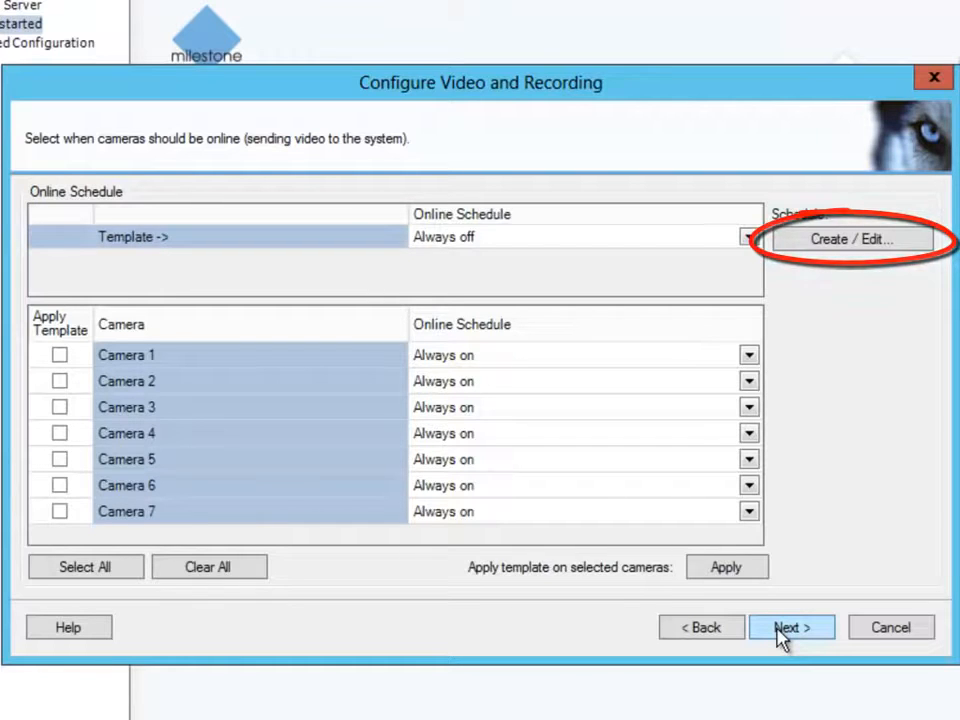
# Set the template to 12.50 fps recording, 15 fps live, with 3-second pre- and post-recording.
pyautogui.click(784, 632)
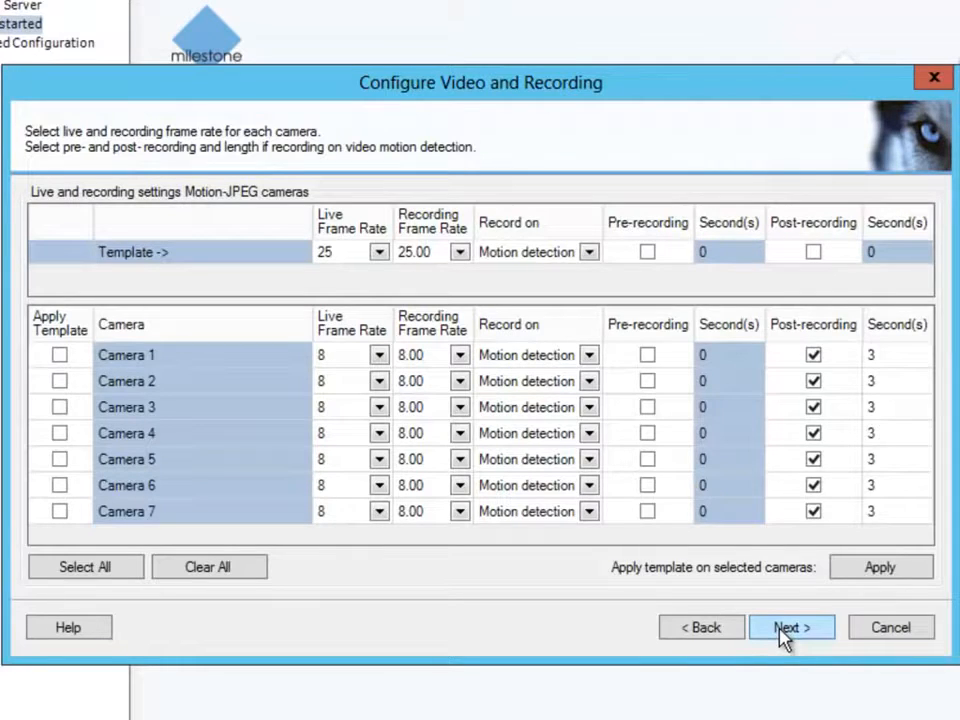
pyautogui.click(455, 252)
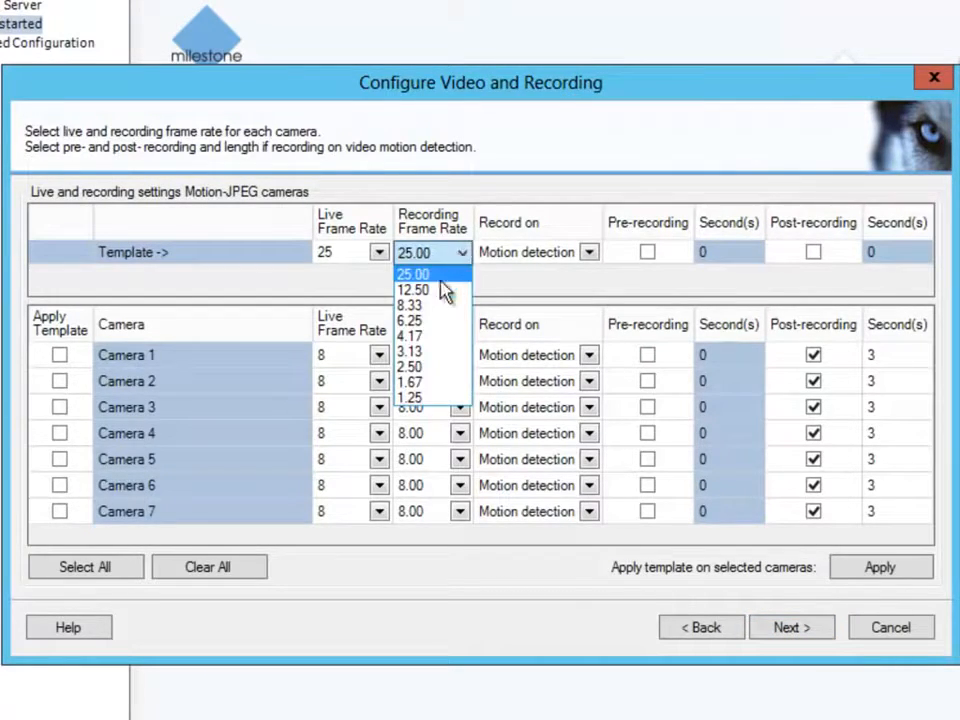
pyautogui.click(430, 290)
pyautogui.click(378, 253)
pyautogui.click(382, 254)
pyautogui.click(362, 322)
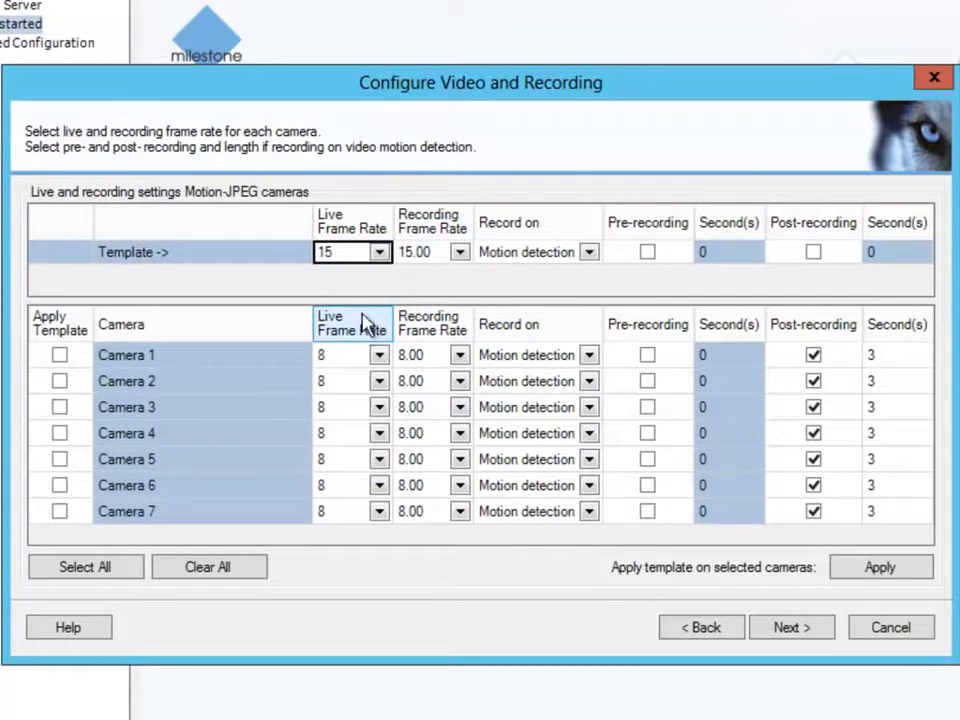
pyautogui.click(726, 252)
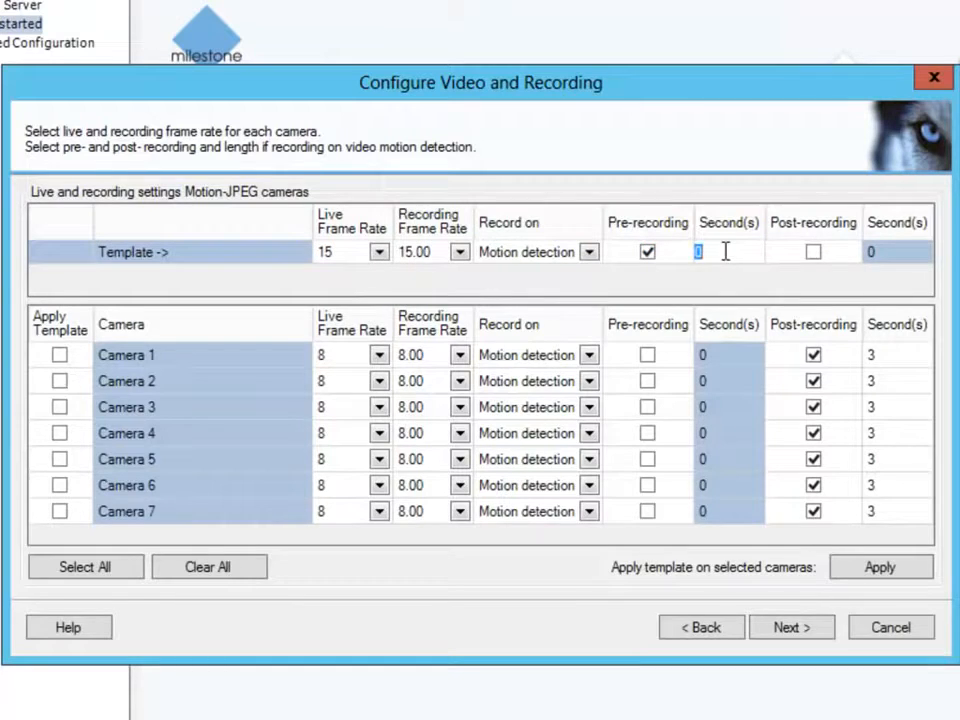
pyautogui.click(814, 253)
pyautogui.click(881, 251)
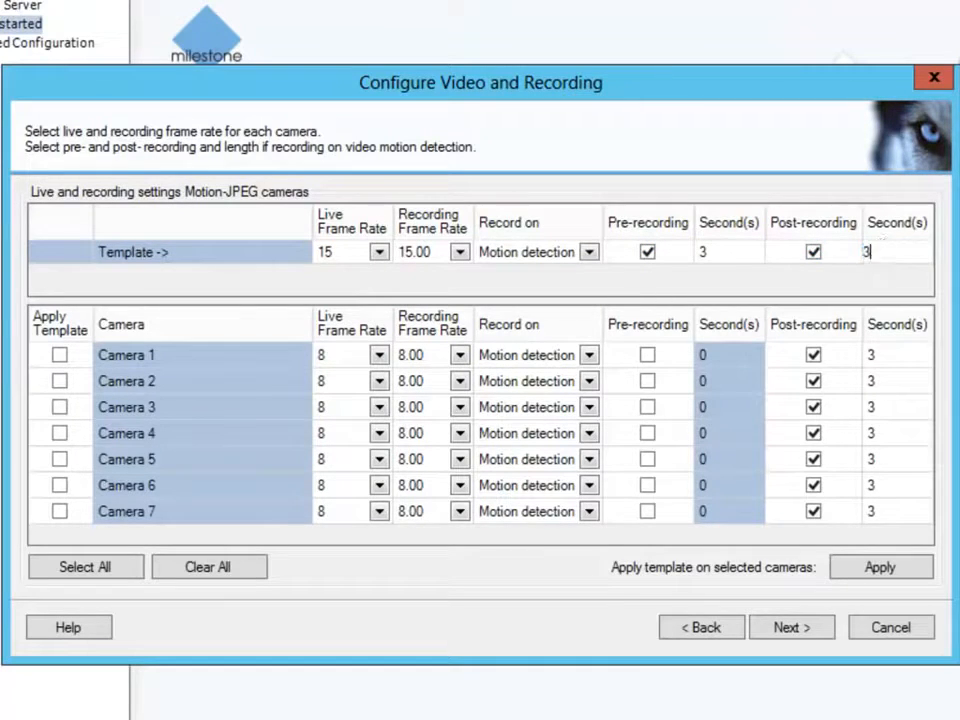
# Apply the template settings to all seven cameras.
pyautogui.click(127, 567)
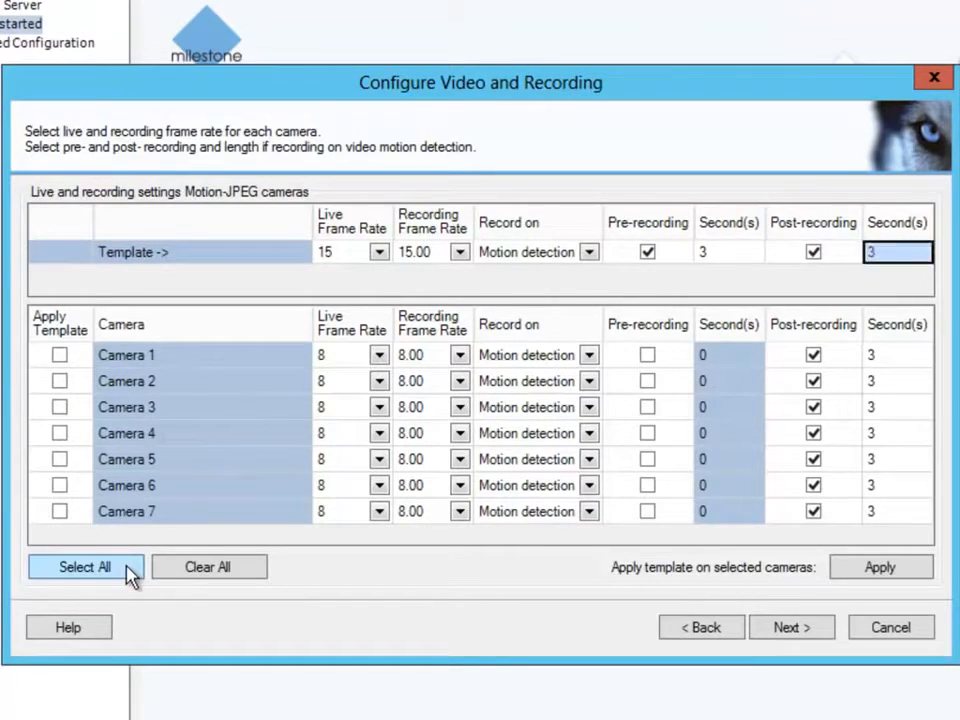
pyautogui.click(849, 569)
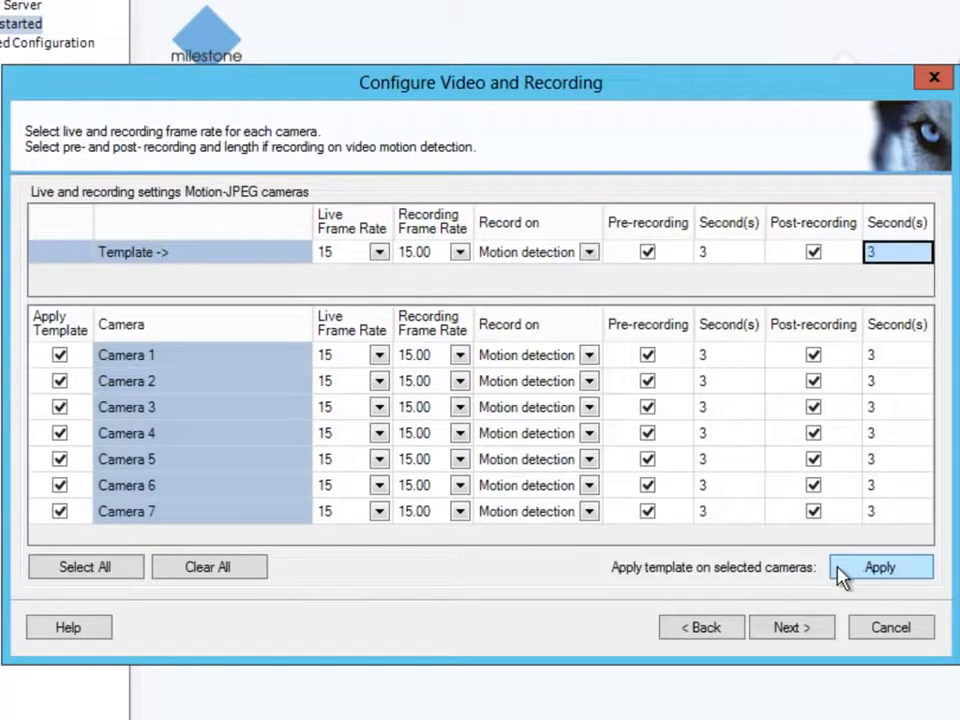
pyautogui.click(797, 628)
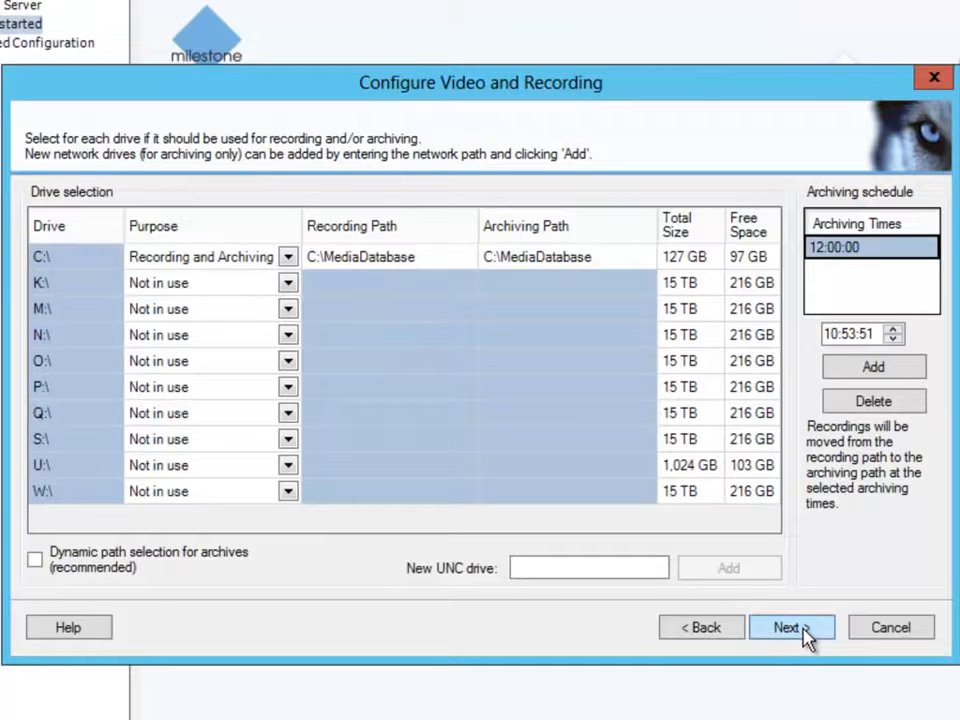
# Keep C:\MediaDatabase on C:\ for recording and archiving and complete the storage setup.
pyautogui.click(806, 638)
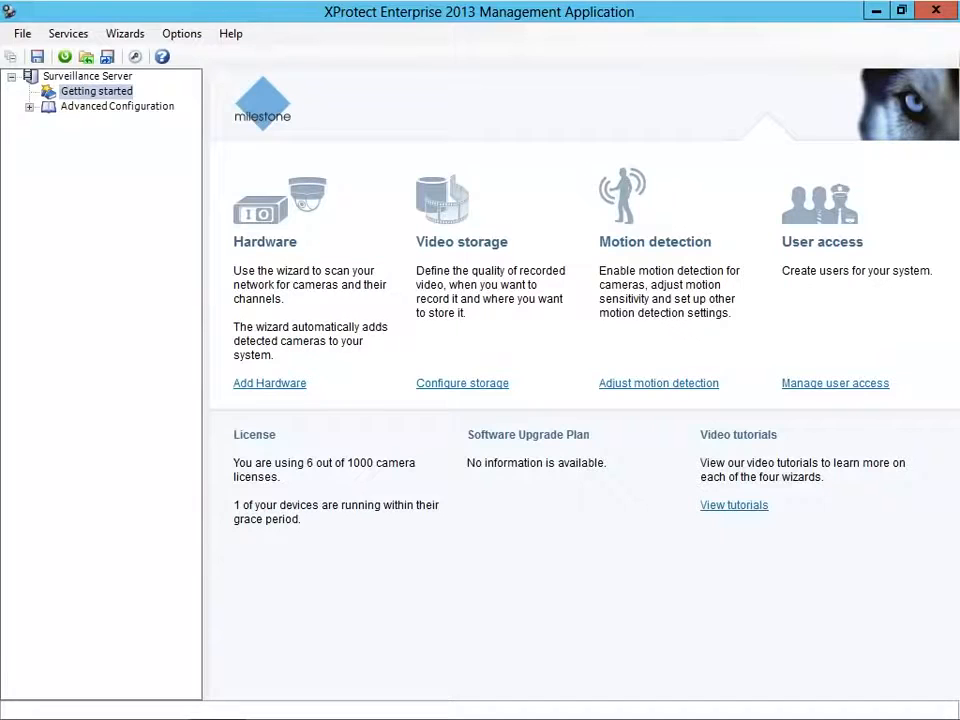
# Exclude the top sky area and bottom foreground strip of Camera 8's view from motion detection.
pyautogui.click(653, 389)
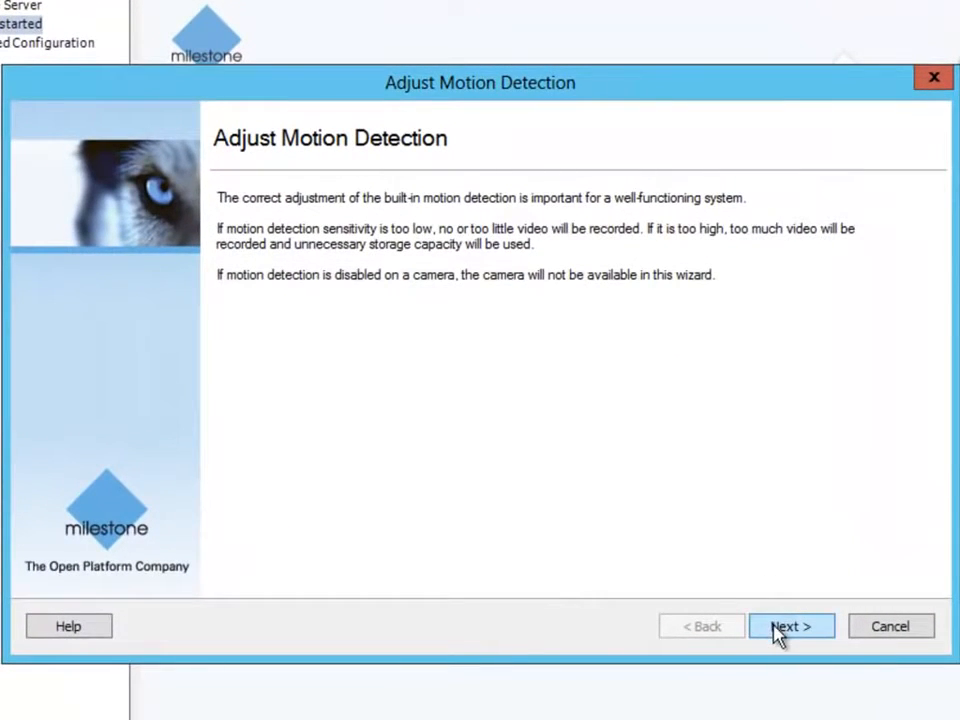
pyautogui.click(780, 628)
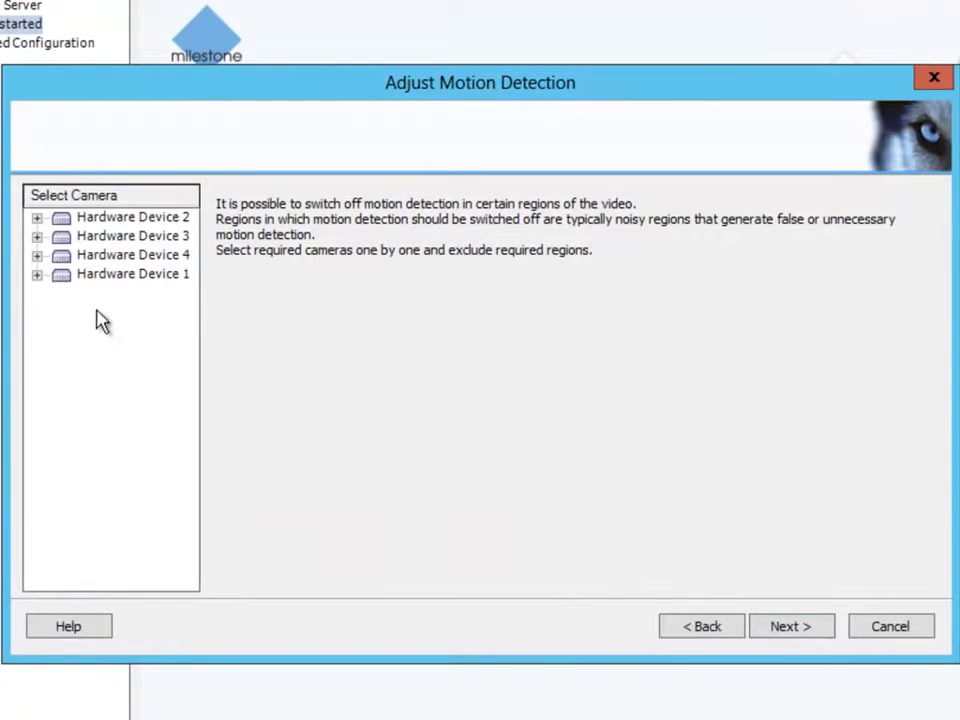
pyautogui.click(37, 276)
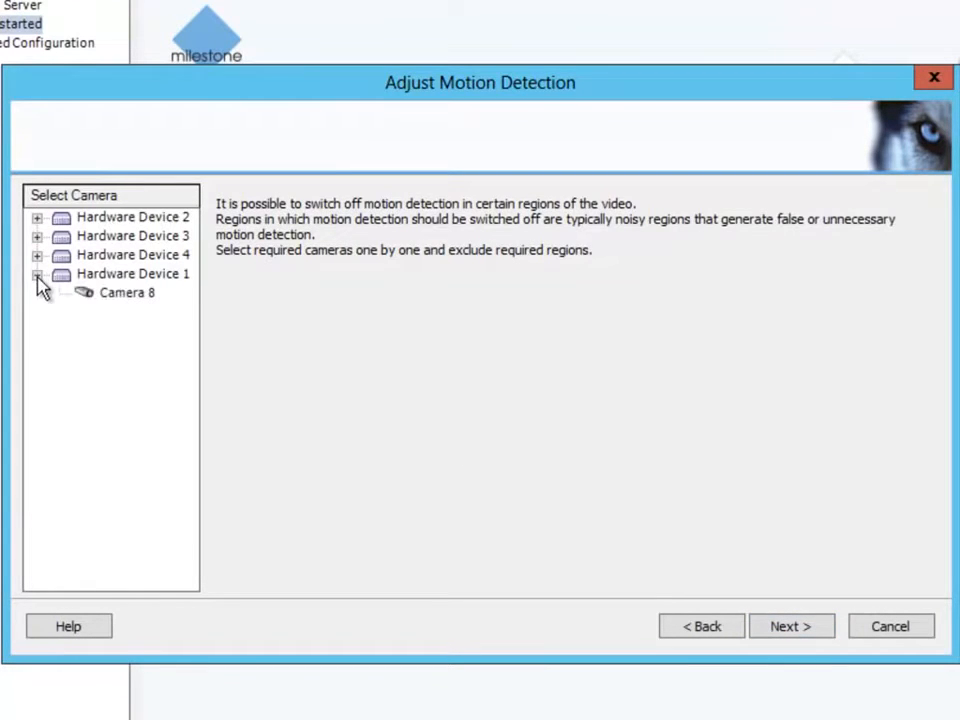
pyautogui.click(106, 300)
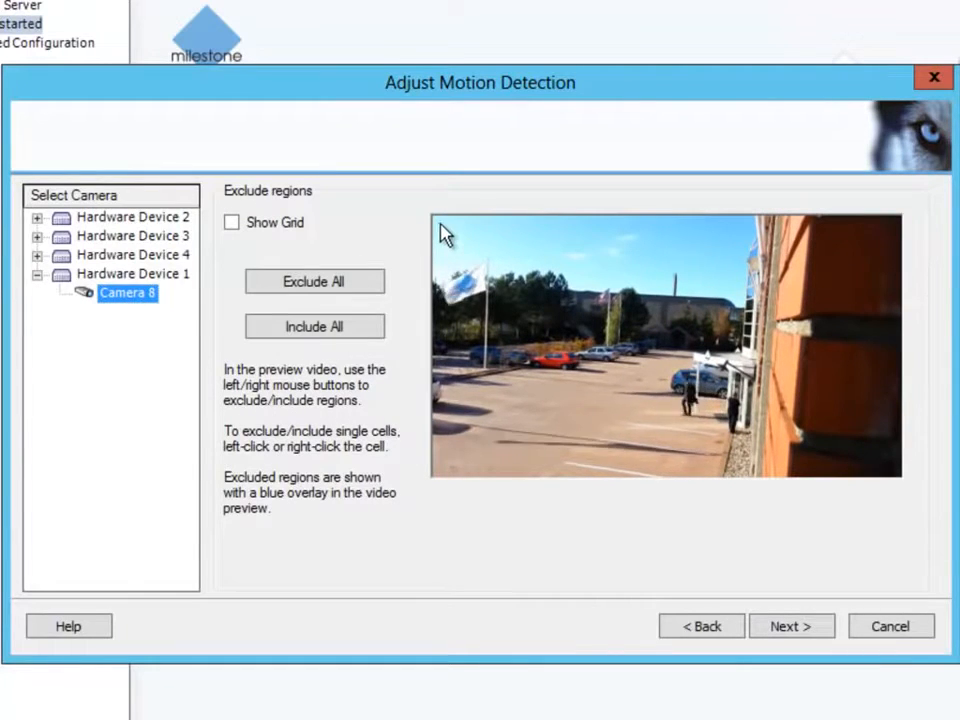
pyautogui.moveTo(435, 222); pyautogui.dragTo(907, 360)
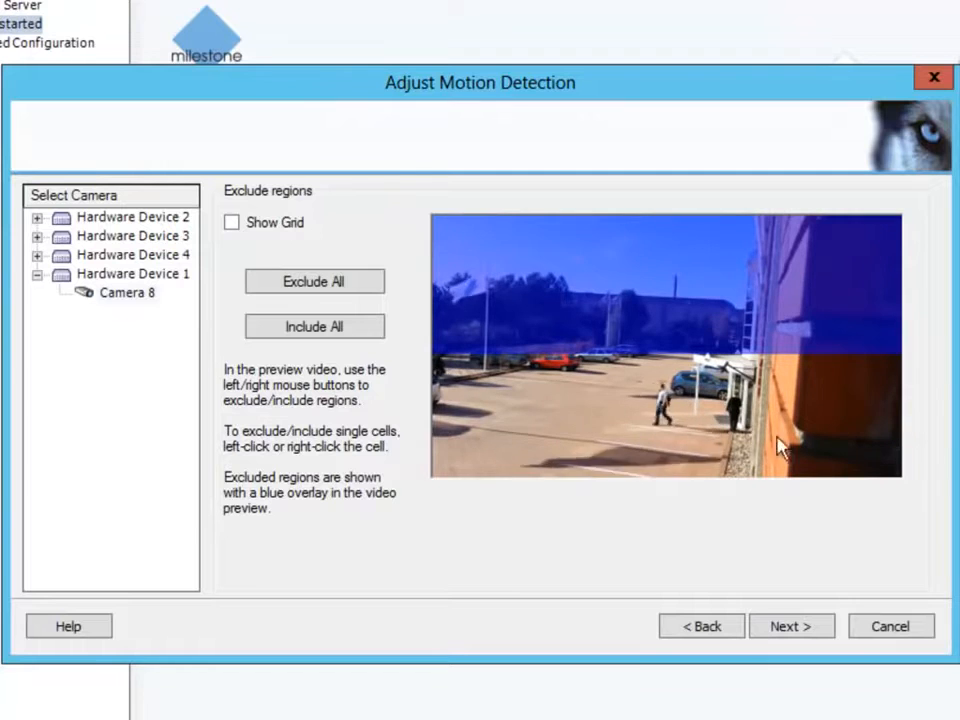
pyautogui.moveTo(896, 436); pyautogui.dragTo(421, 487)
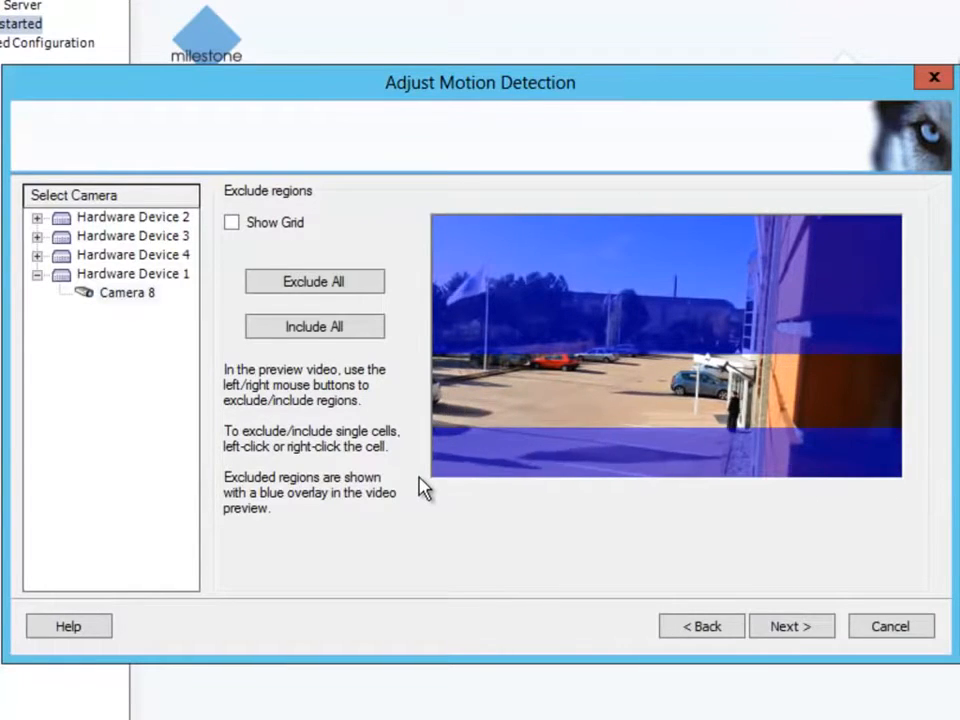
pyautogui.click(790, 628)
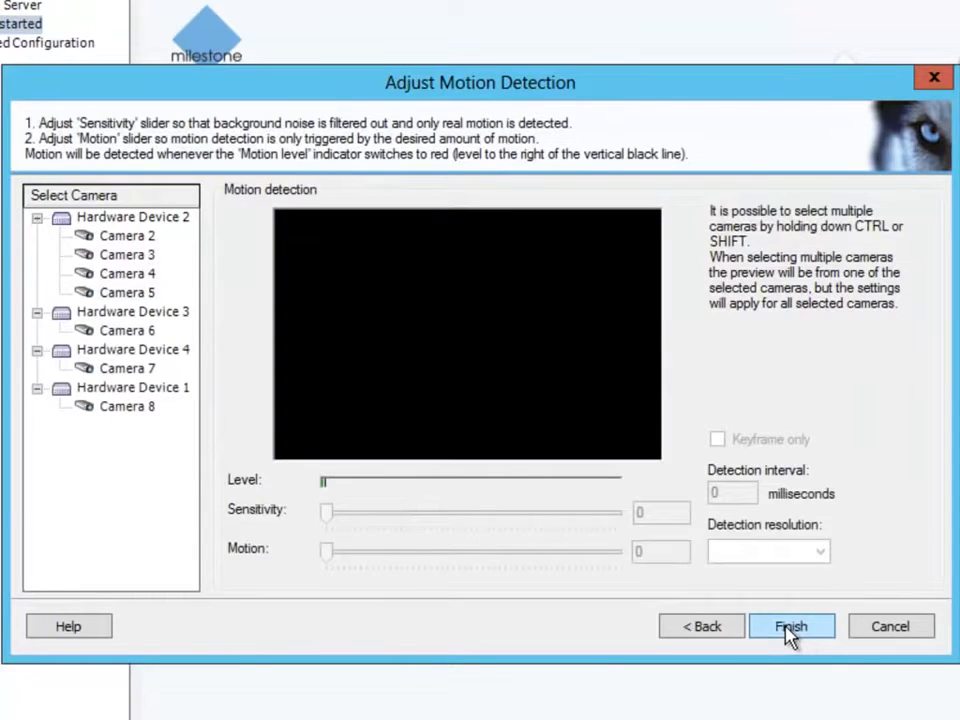
# Lower Camera 8's motion sensitivity to 11 and raise the motion threshold.
pyautogui.click(126, 407)
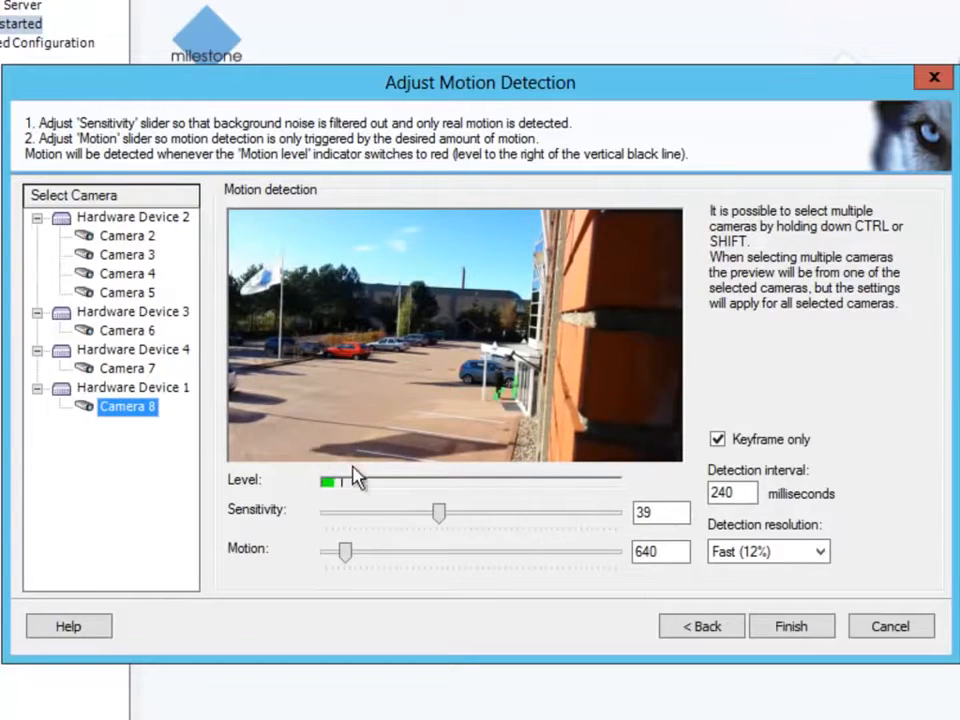
pyautogui.moveTo(443, 513); pyautogui.dragTo(365, 524)
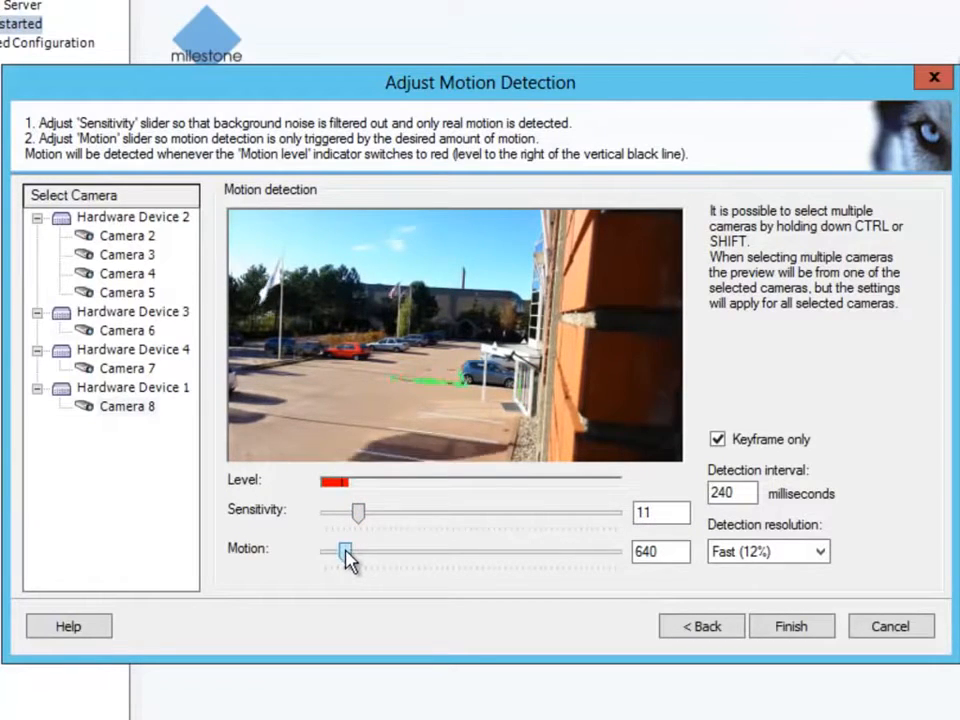
pyautogui.moveTo(345, 555)
pyautogui.mouseDown()
pyautogui.moveTo(574, 557)
pyautogui.moveTo(355, 557)
pyautogui.moveTo(368, 557)
pyautogui.mouseUp()
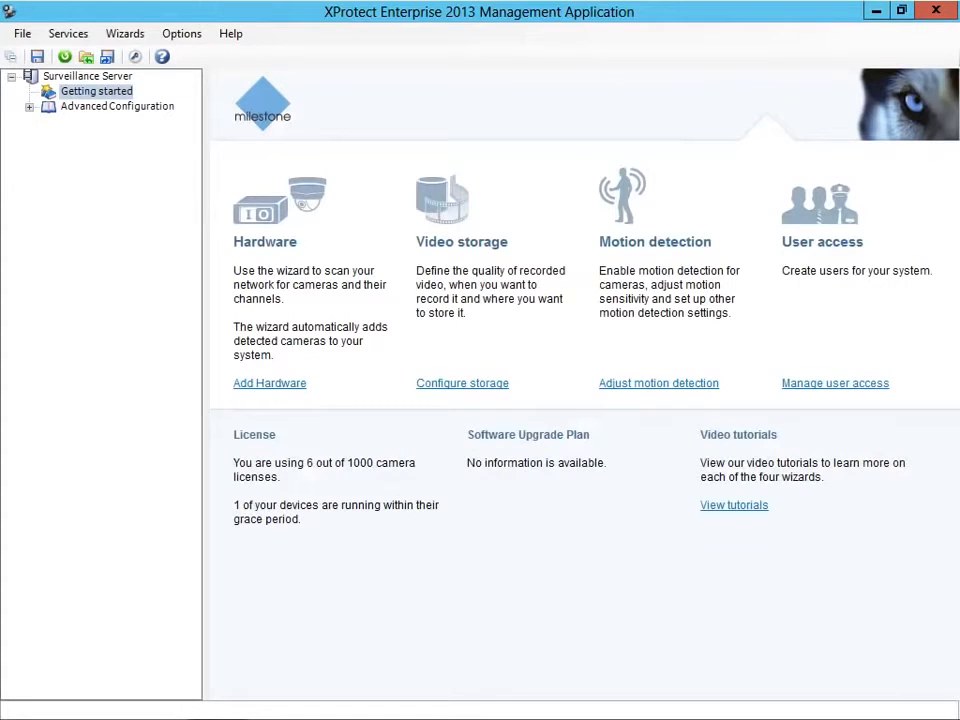
# Create basic user 'Guard' with a password entered and confirmed.
pyautogui.click(835, 384)
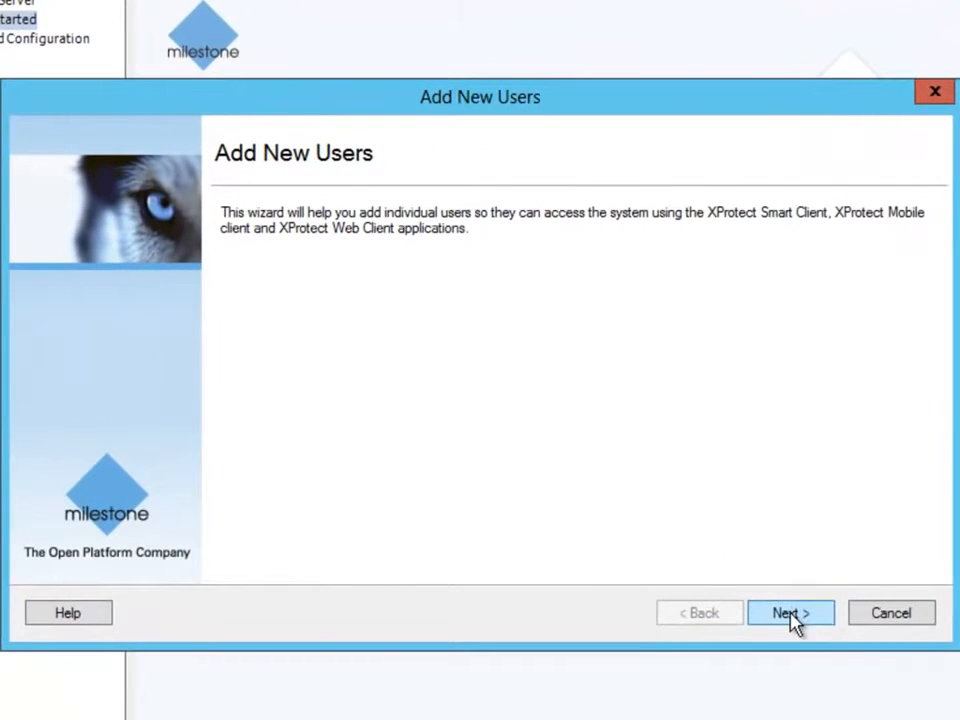
pyautogui.click(790, 614)
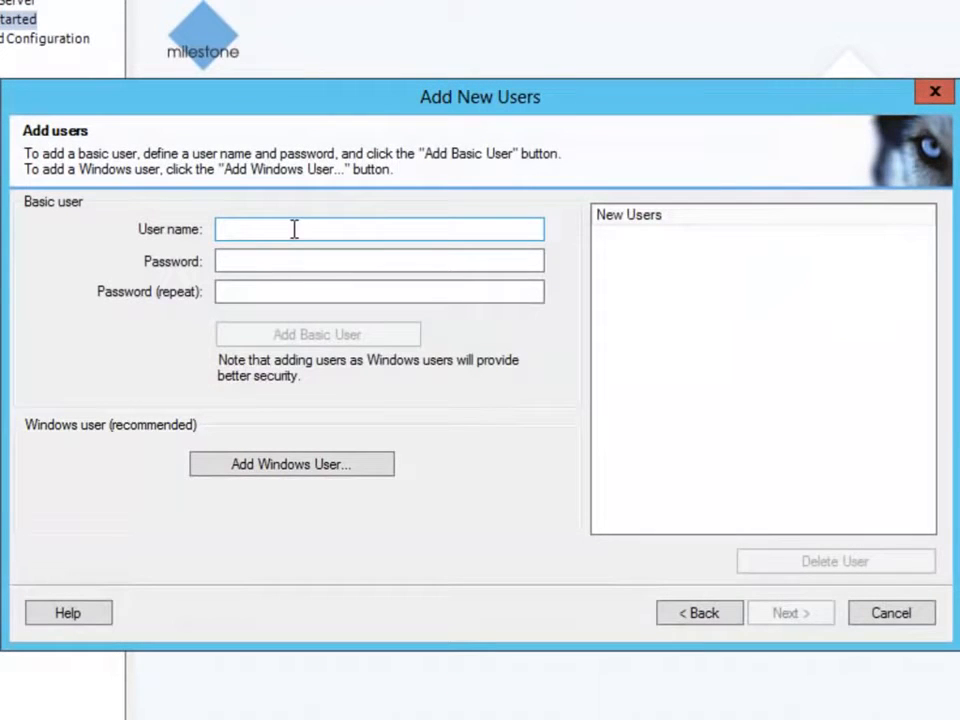
pyautogui.click(294, 229)
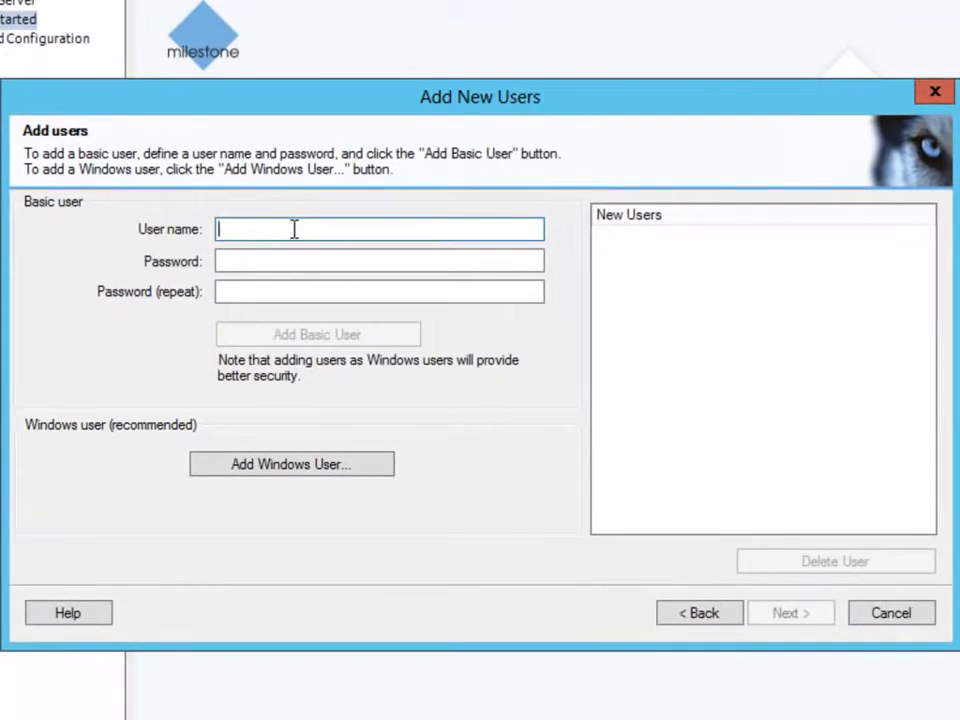
pyautogui.write('Guard')
pyautogui.click(243, 257)
pyautogui.write('1234')
pyautogui.click(224, 292)
pyautogui.write('1234')
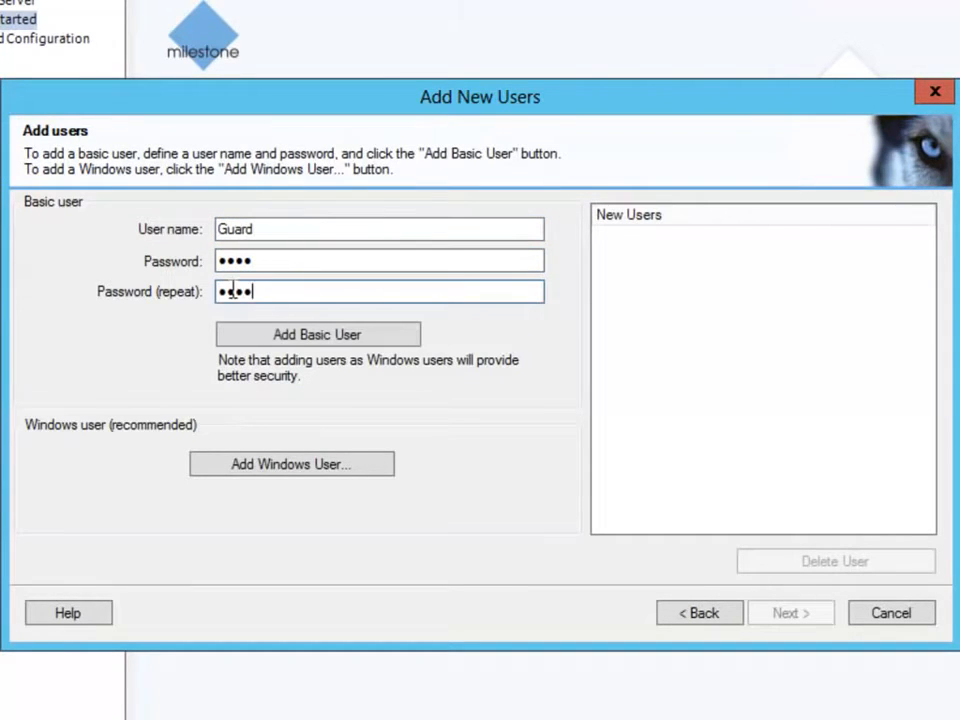
pyautogui.click(298, 336)
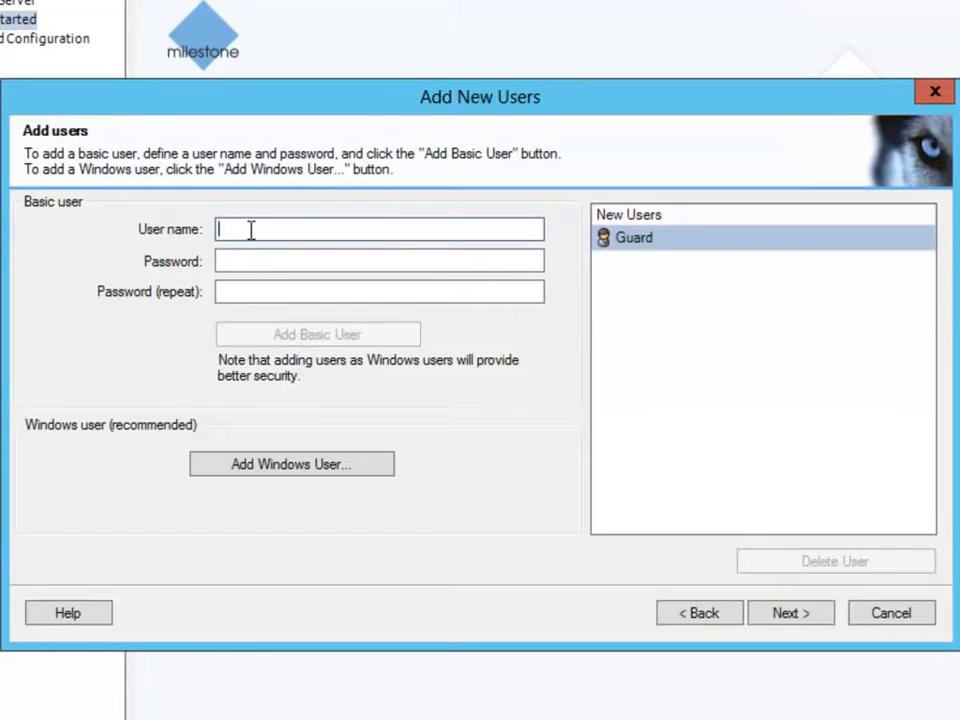
# Add basic user 'Operator' with a password, then finish the setup granting access to all cameras.
pyautogui.click(268, 261)
pyautogui.write('1234')
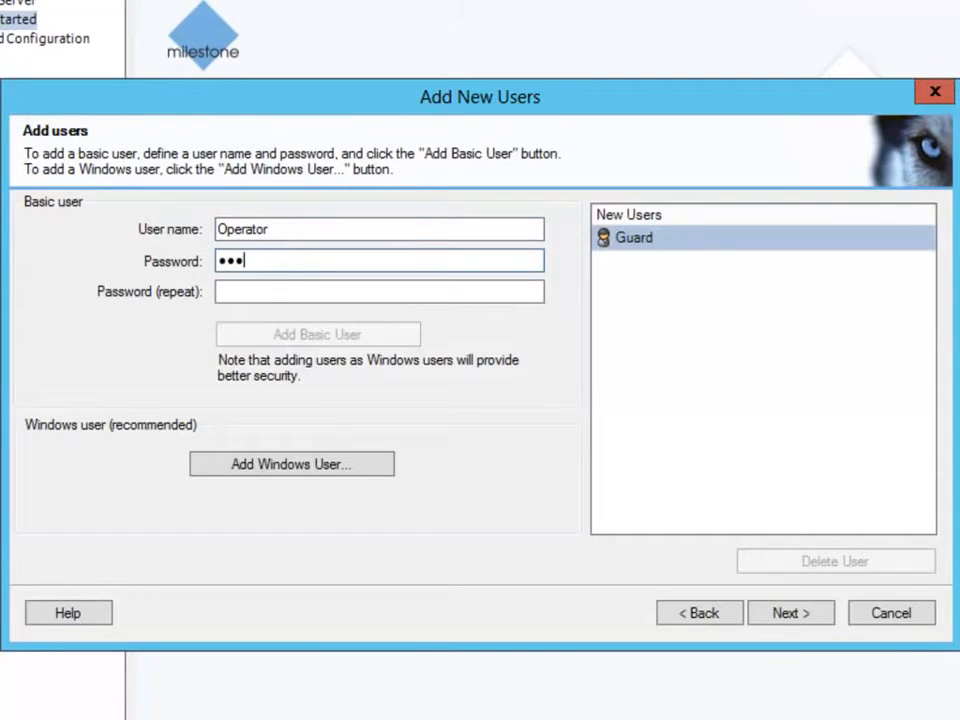
pyautogui.press('Tab')
pyautogui.write('1234')
pyautogui.click(396, 340)
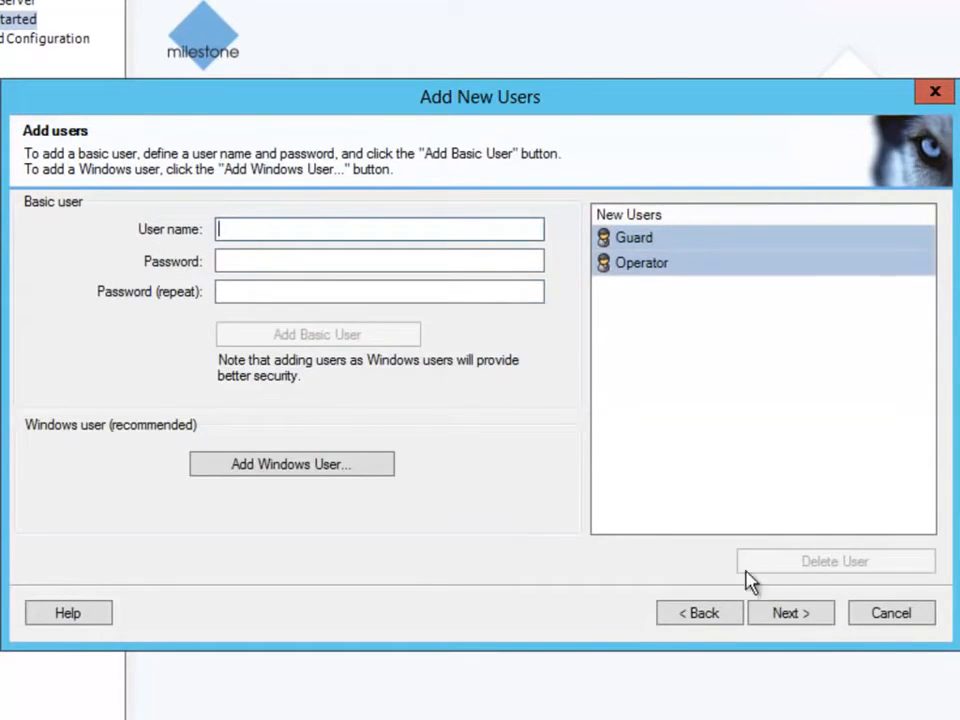
pyautogui.click(785, 614)
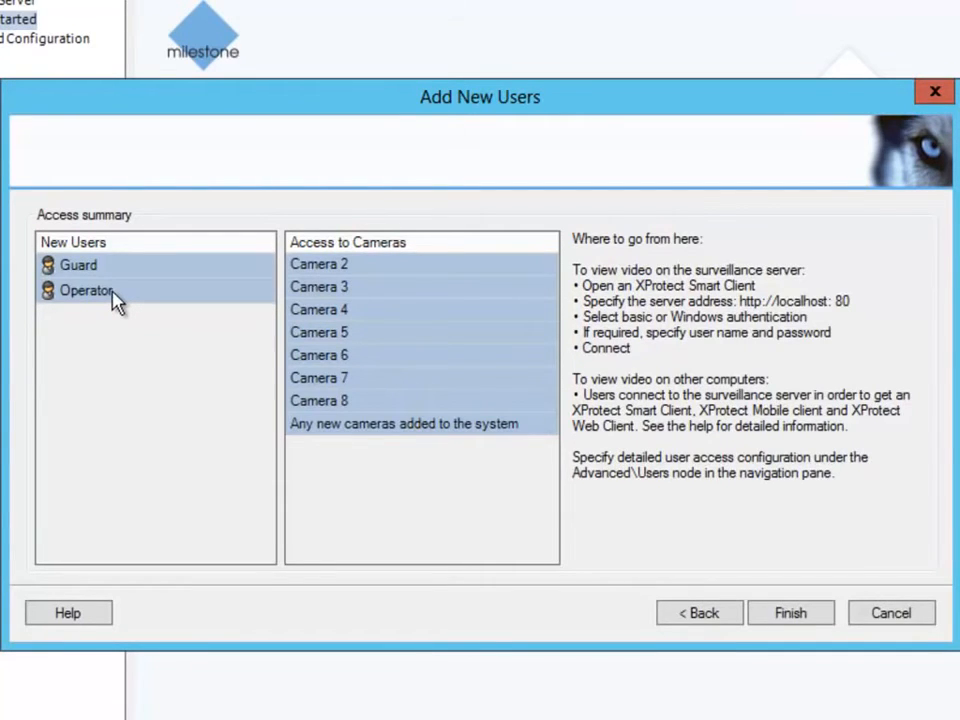
pyautogui.click(787, 613)
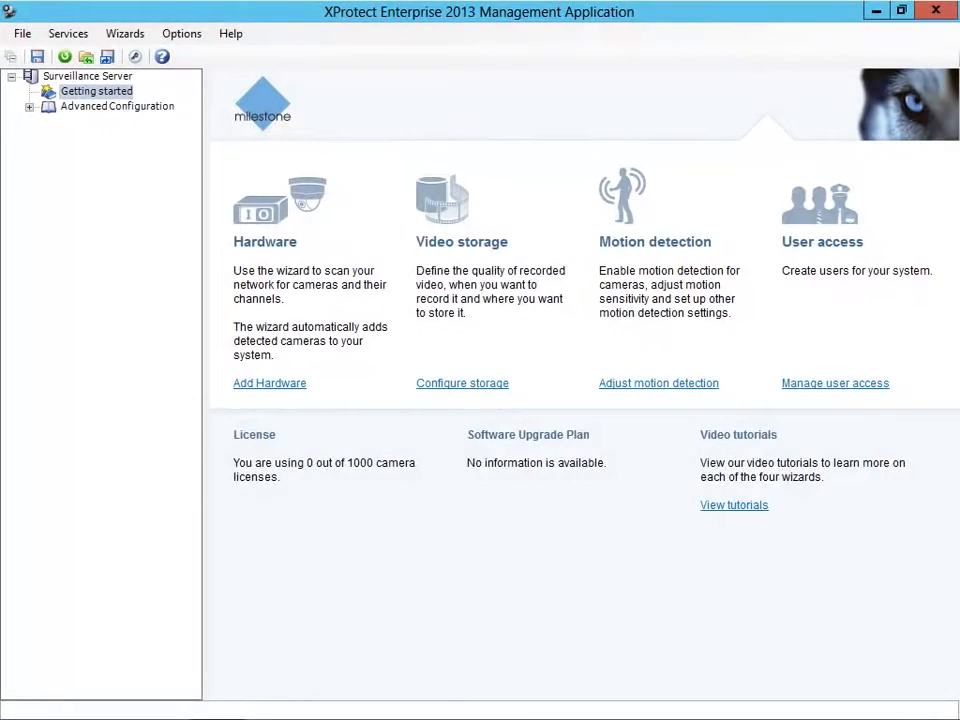